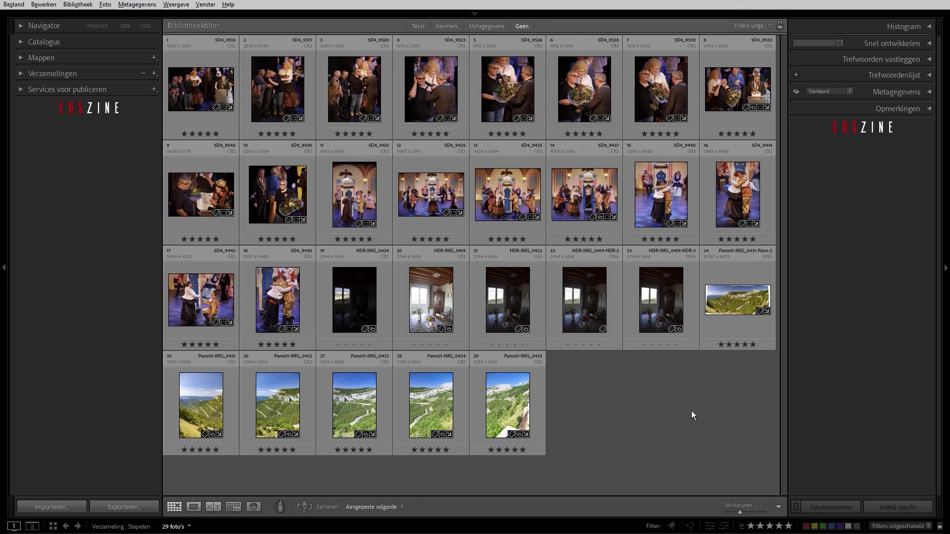
Step: Select the first event photo and bring up the Foto menu's Stapelen stacking commands
left_click(215, 81)
left_click(105, 5)
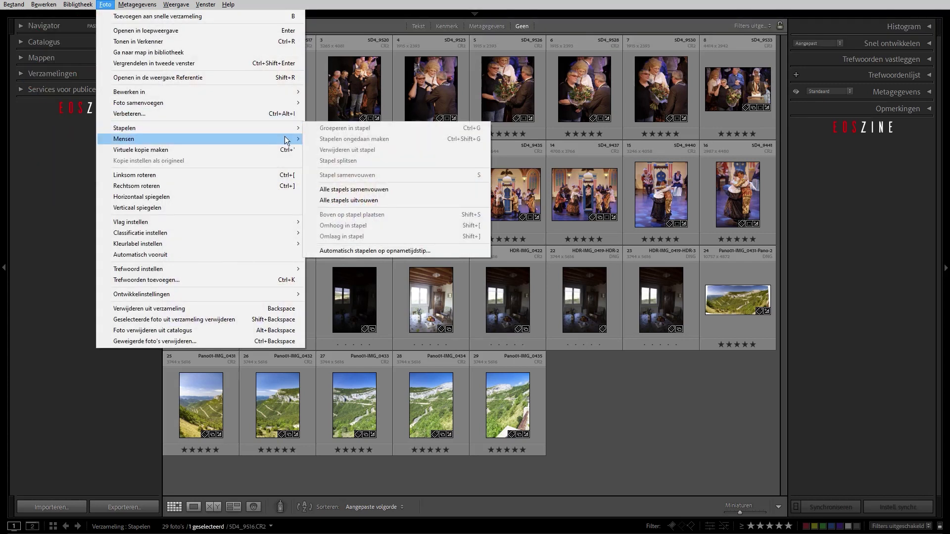
Step: Close the Foto menu, preview photo 1's Stapelen shortcut submenu, then dismiss it unchanged
left_click(354, 75)
right_click(199, 84)
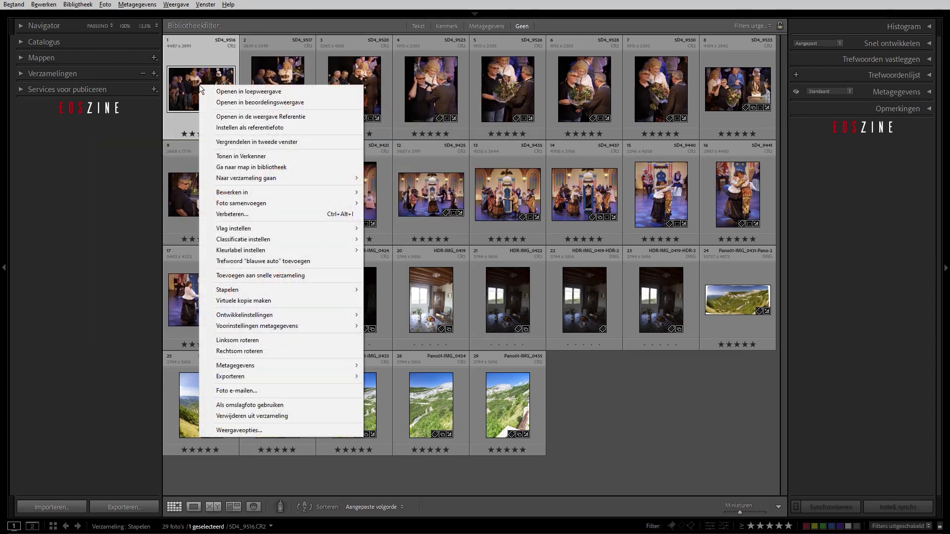
mouse_move(246, 290)
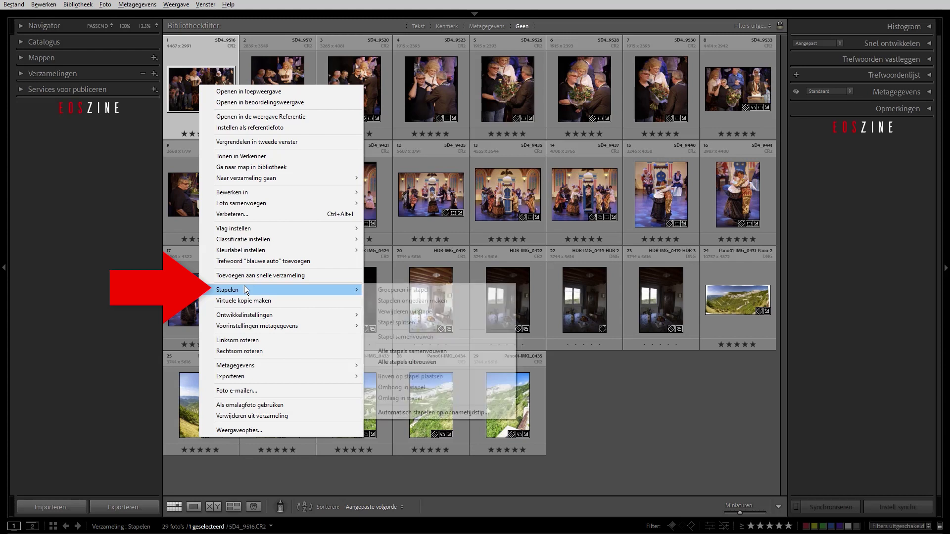
left_click(681, 393)
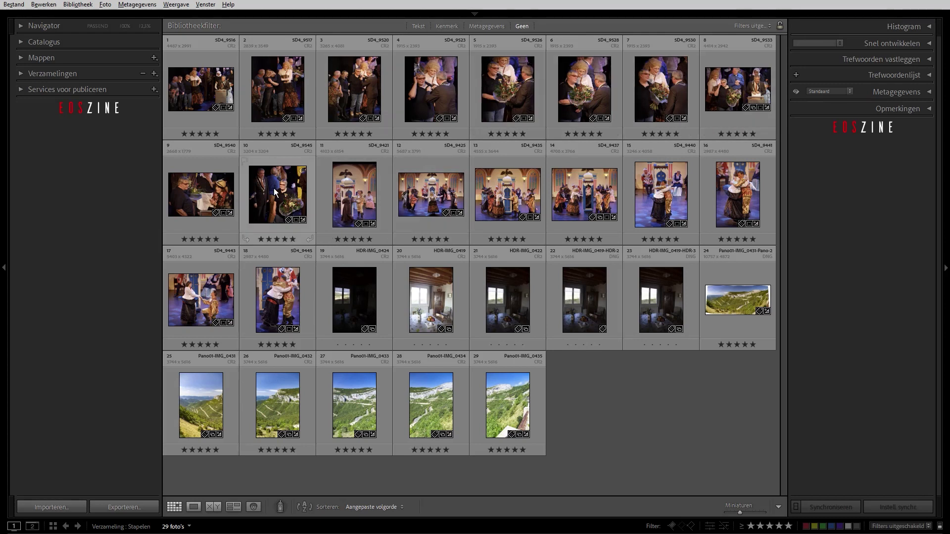
Step: Select photos 1–10 starting at SD4_9516 and group them with Groeperen in stapel
mouse_move(274, 188)
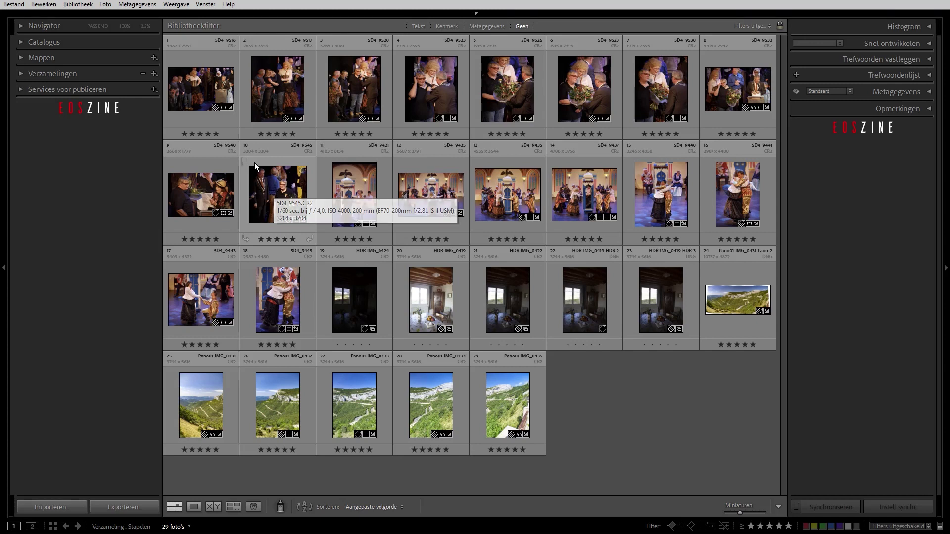
mouse_move(190, 83)
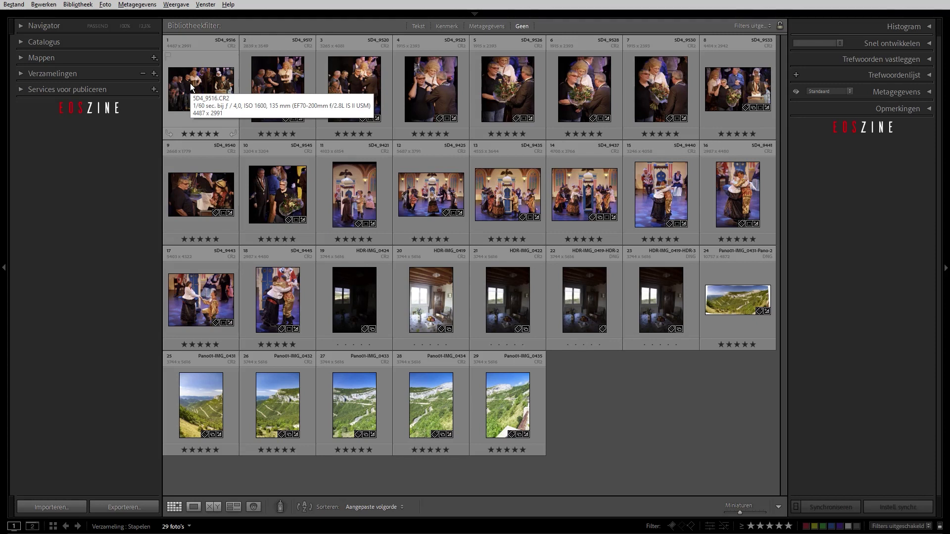
left_click(190, 83)
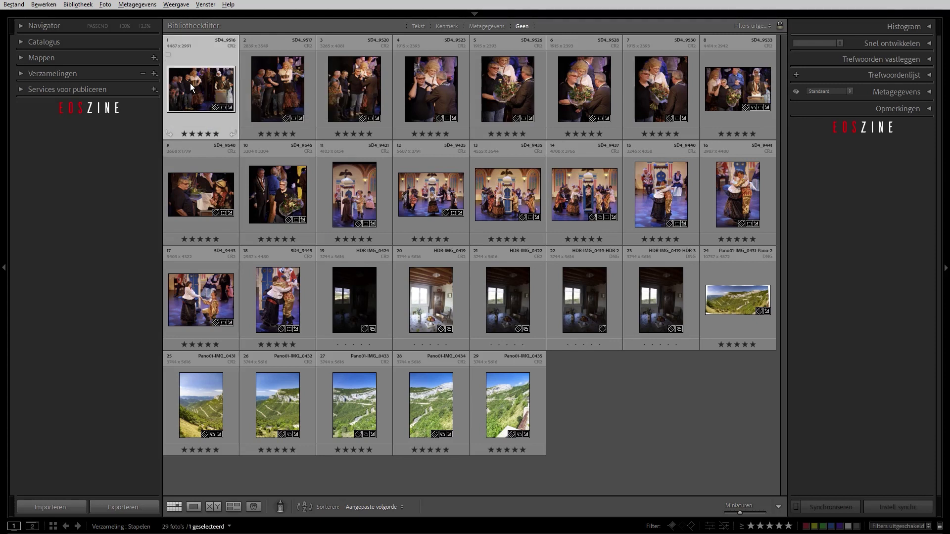
left_click(275, 188, "shift")
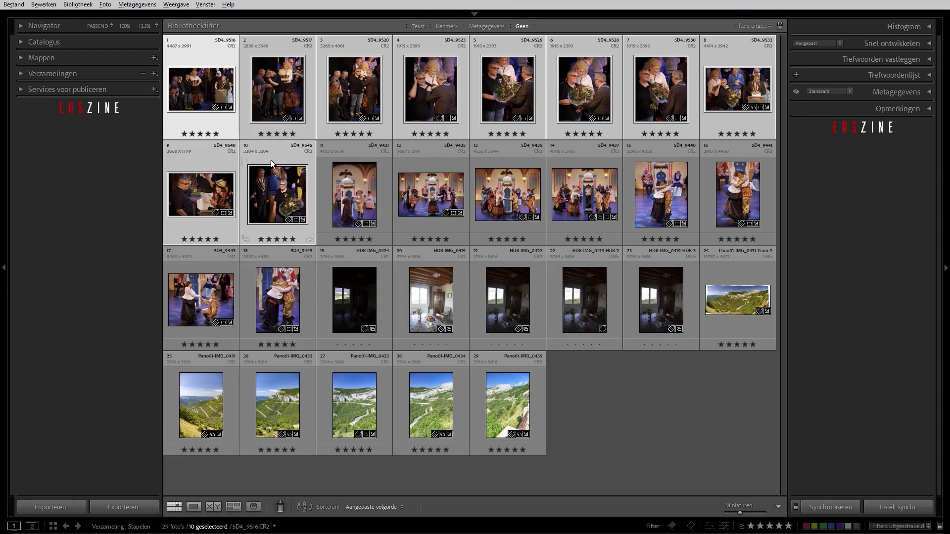
right_click(281, 88)
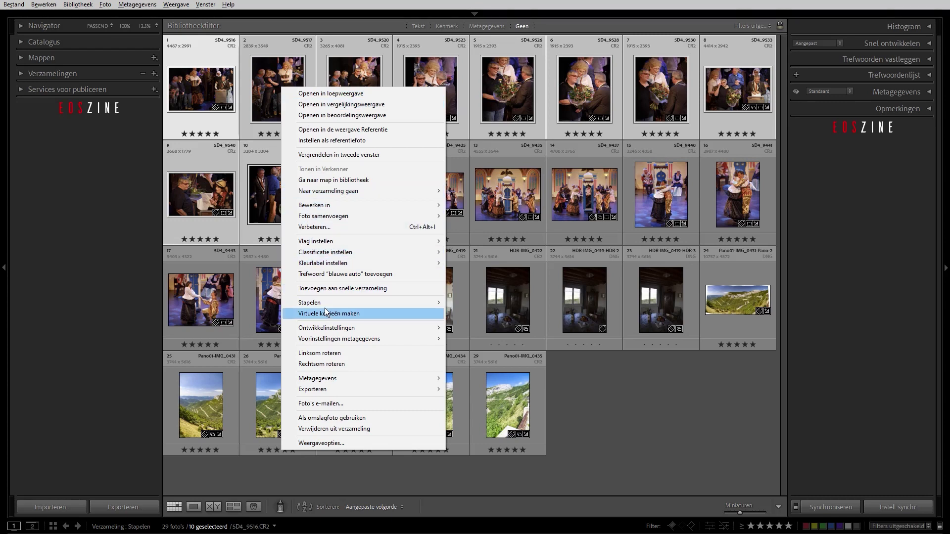
mouse_move(327, 303)
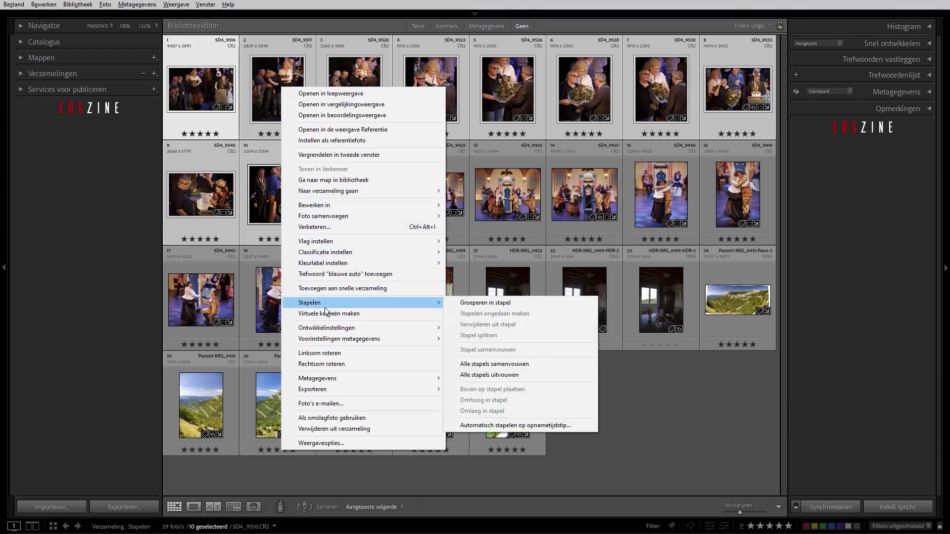
left_click(495, 305)
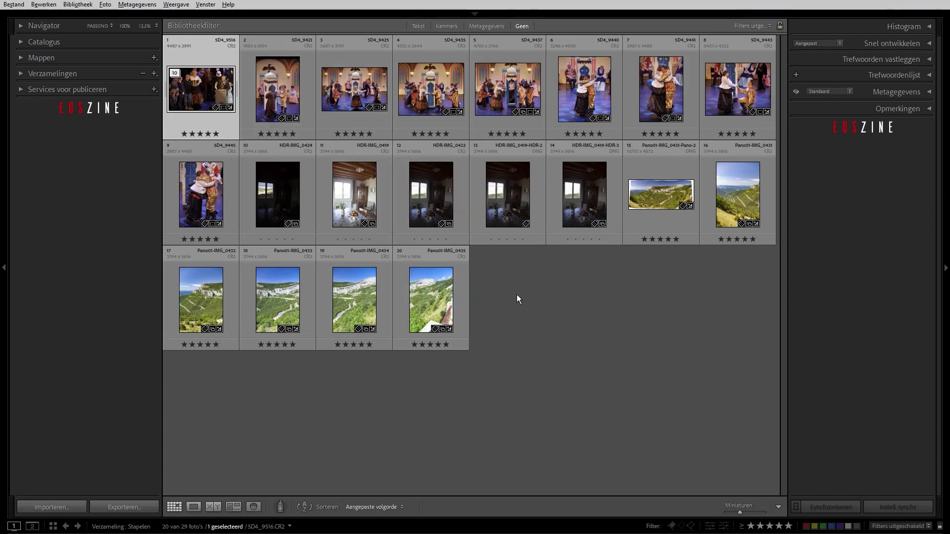
Step: Expand the ten-photo stack, drag SD4_9545 to its first position, and collapse it again
left_click(178, 73)
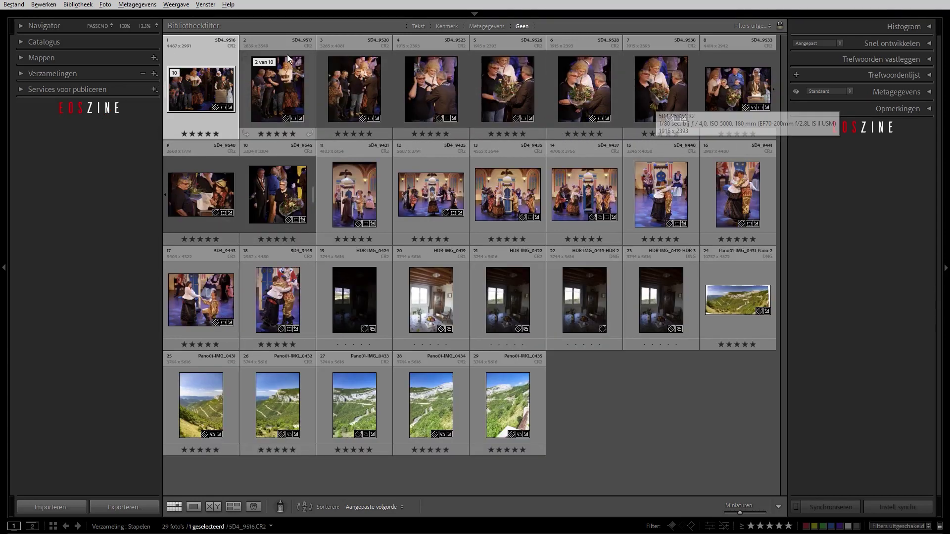
left_click(182, 74)
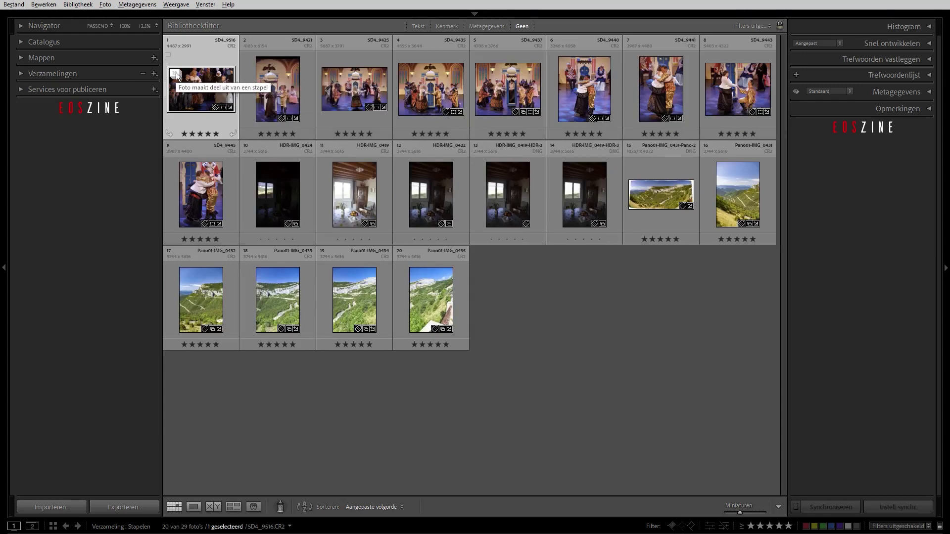
left_click(177, 75)
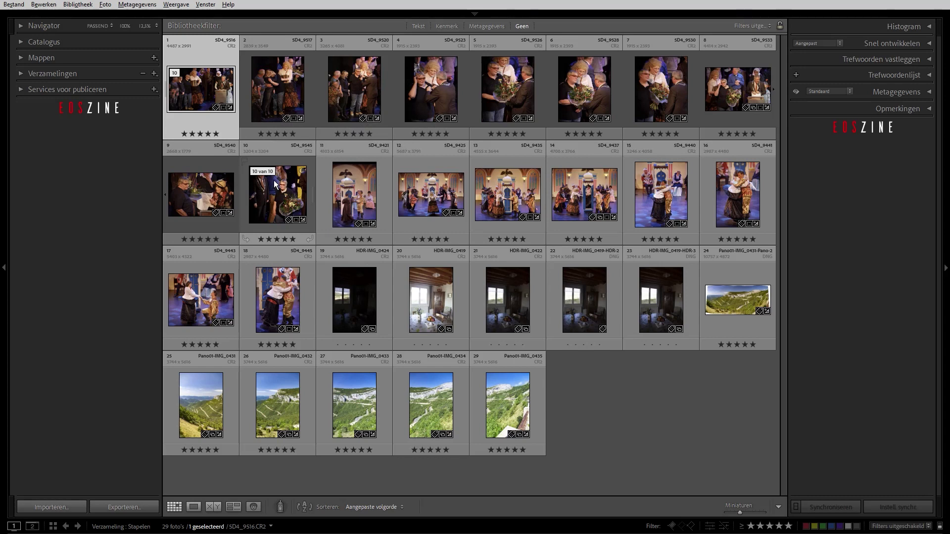
left_click(177, 73)
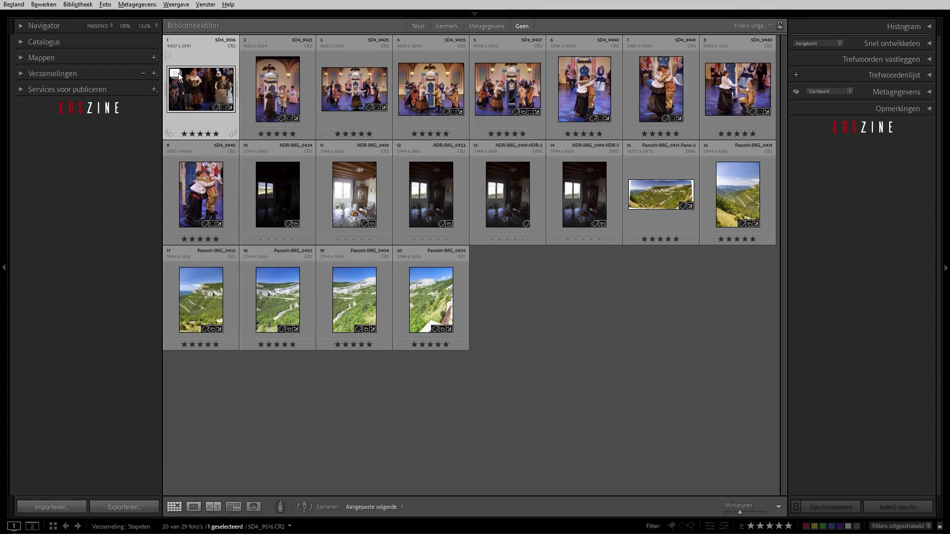
left_click(178, 72)
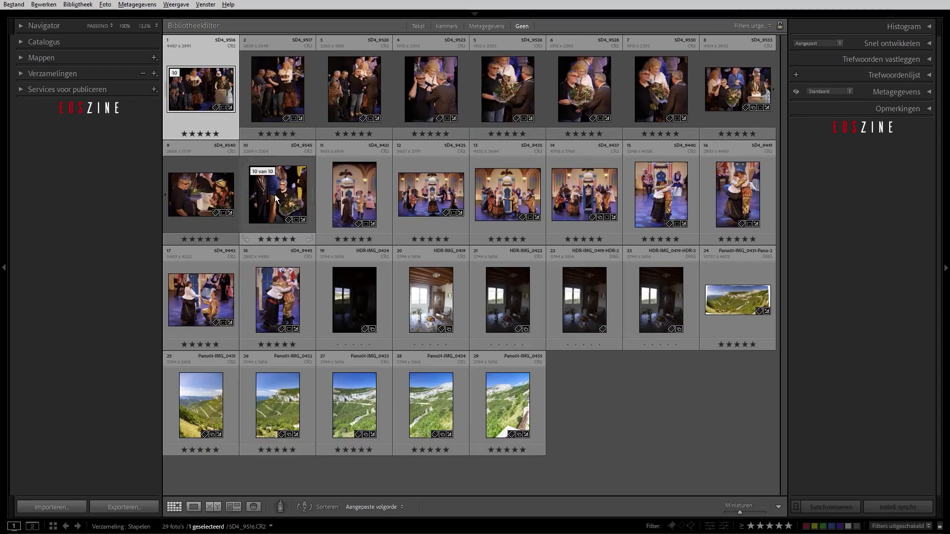
left_click_drag(274, 194, 189, 120)
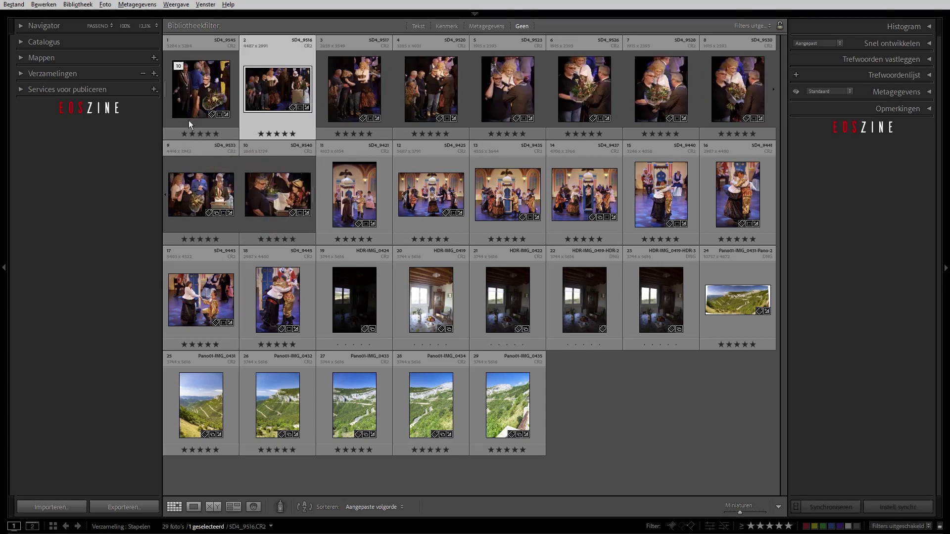
left_click(191, 94)
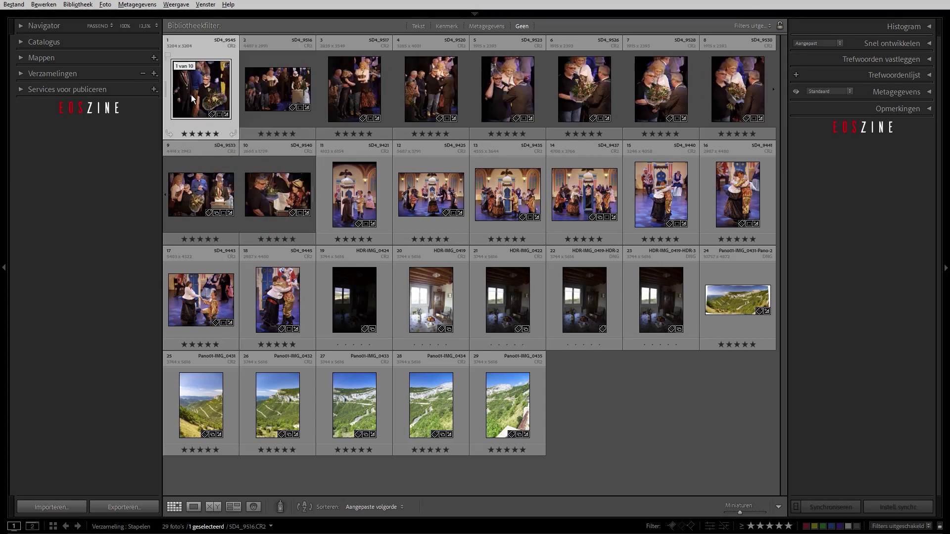
left_click(187, 66)
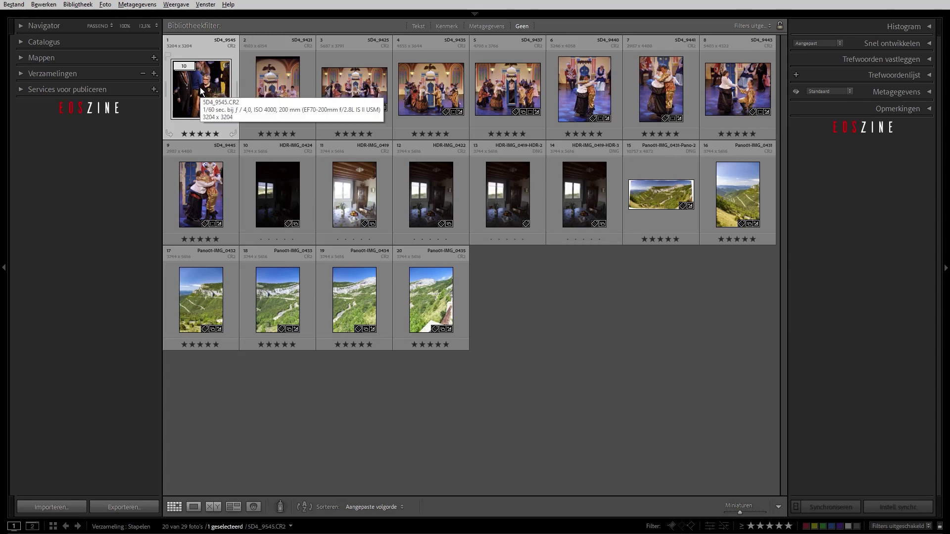
Step: Group the eight dance photos, photos 2–9, into a stack via Groeperen in stapel
left_click(267, 88)
right_click(209, 193)
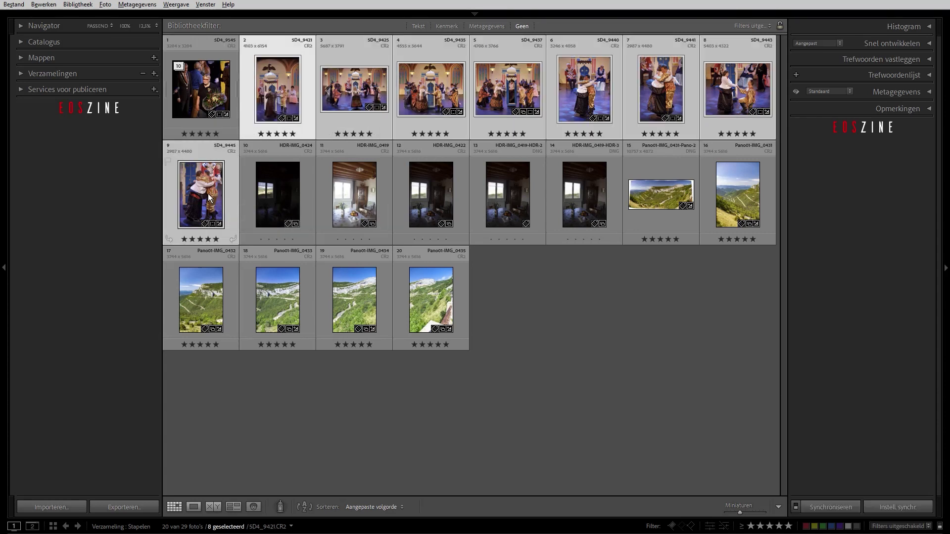
mouse_move(233, 408)
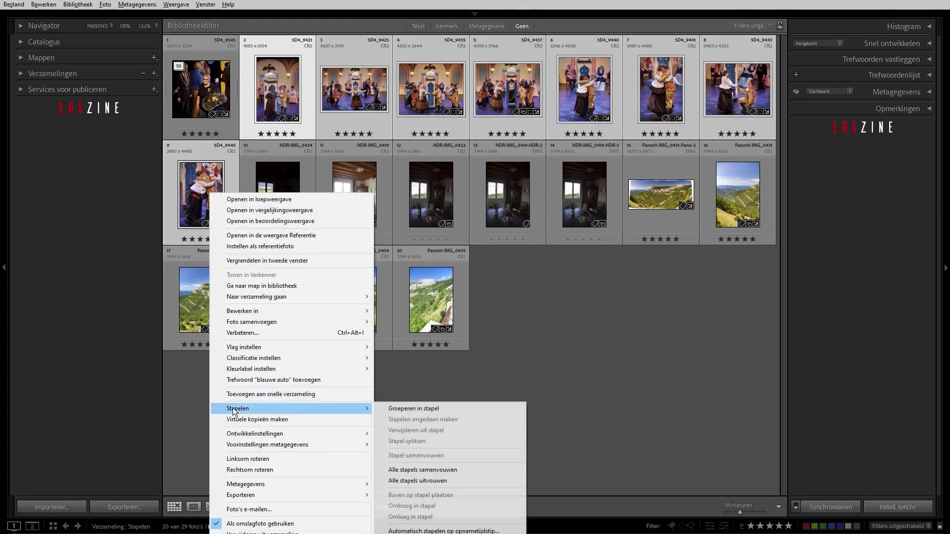
left_click(441, 410)
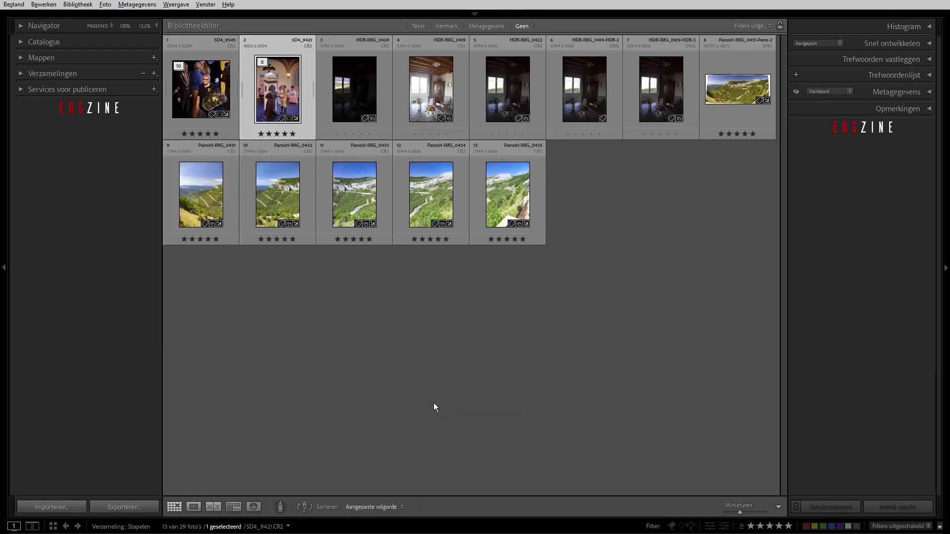
Step: Review the new SD4_9421 stack's shortcut options and close them without changes
right_click(279, 82)
mouse_move(314, 284)
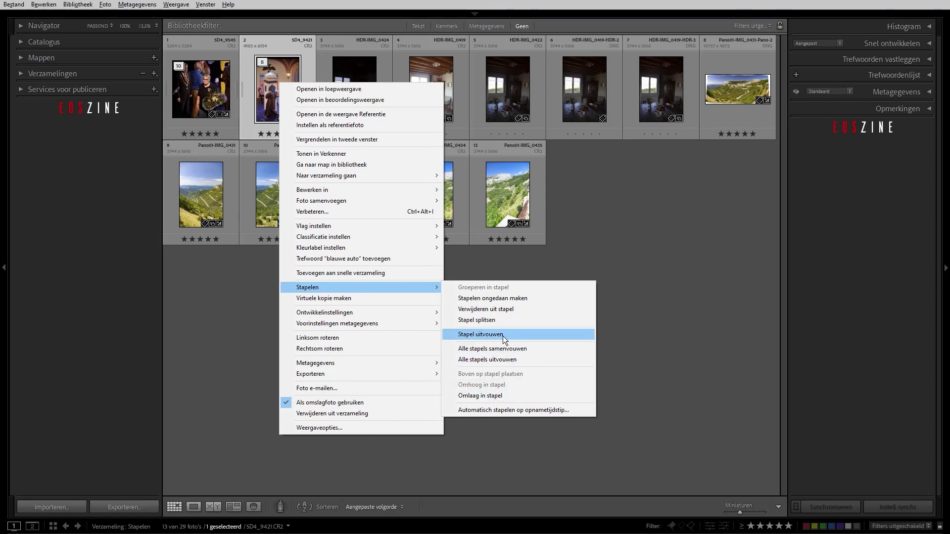
left_click(367, 63)
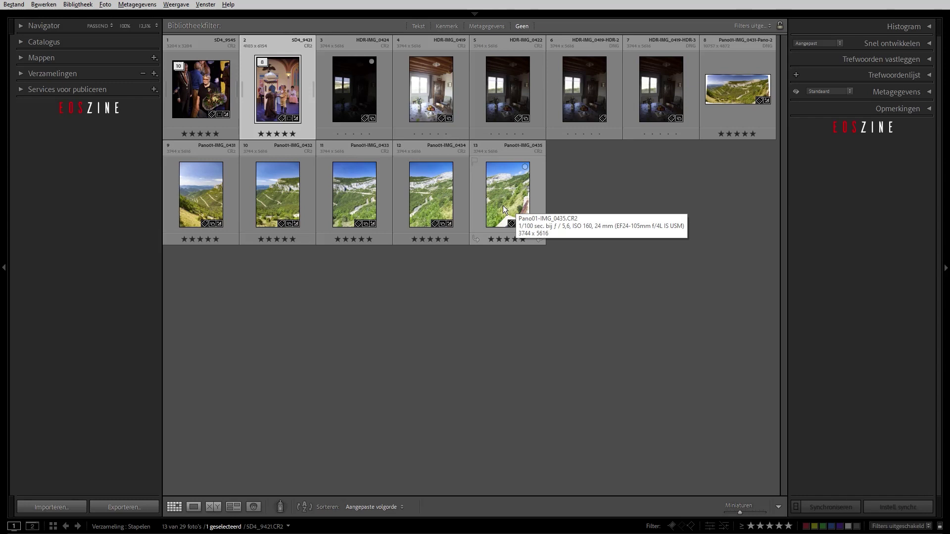
Step: Stack Pano01-IMG_0431-Pano-2 with its five frames, then expand and collapse it with S
left_click(721, 89)
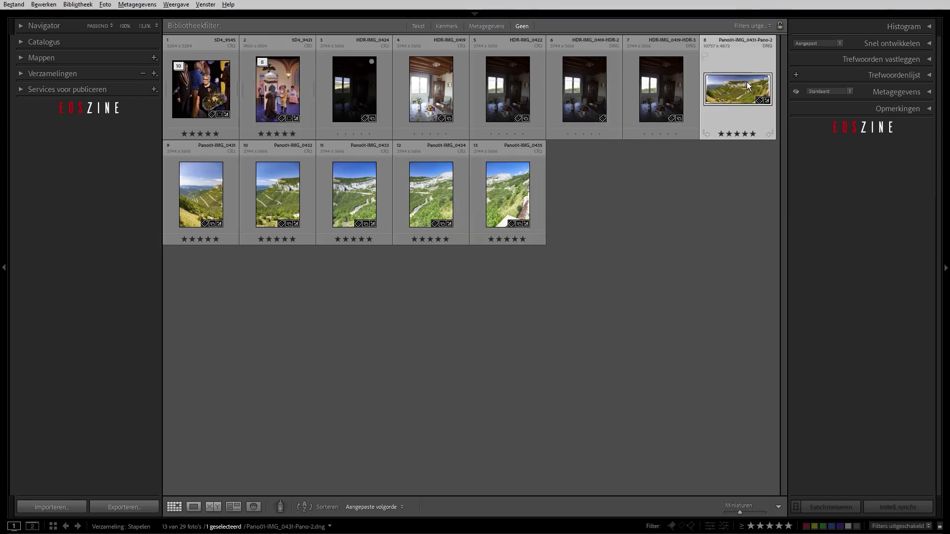
left_click(518, 195, "shift")
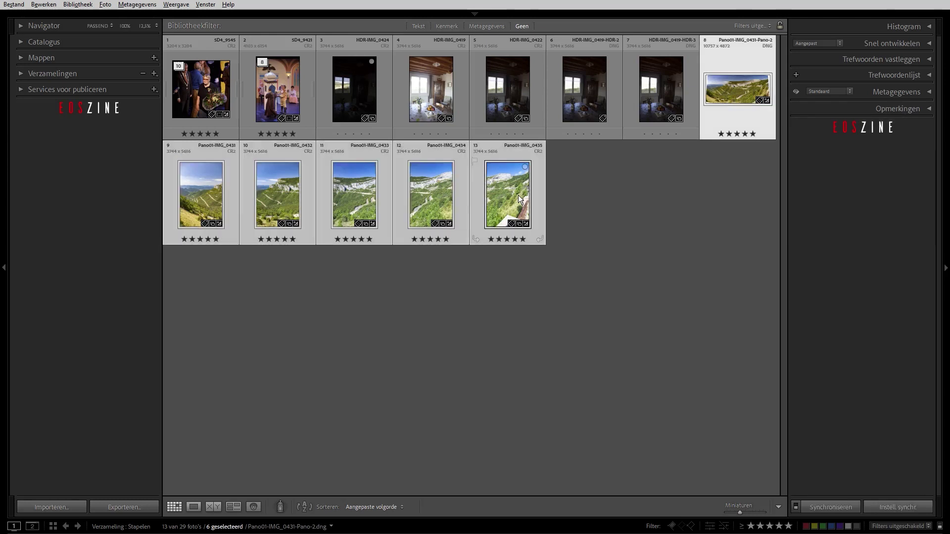
right_click(518, 195)
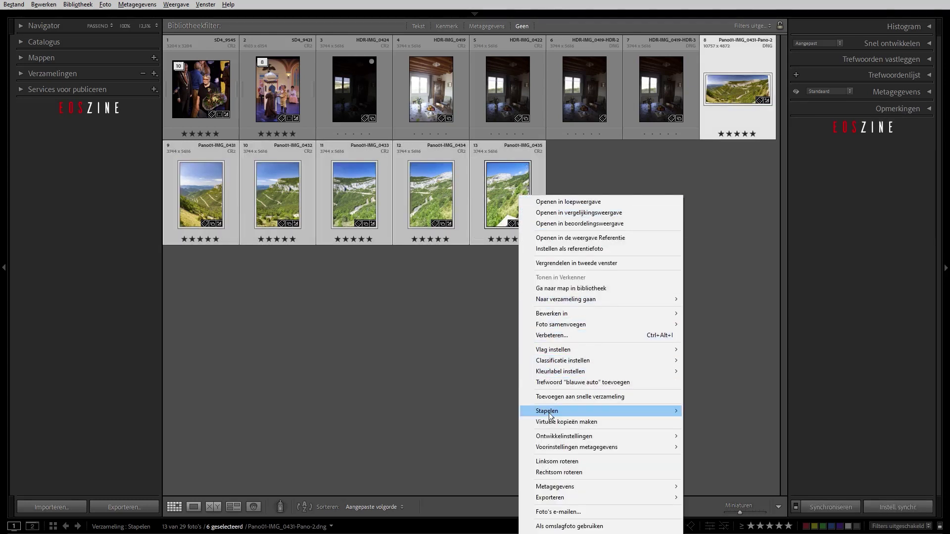
mouse_move(551, 416)
left_click(704, 413)
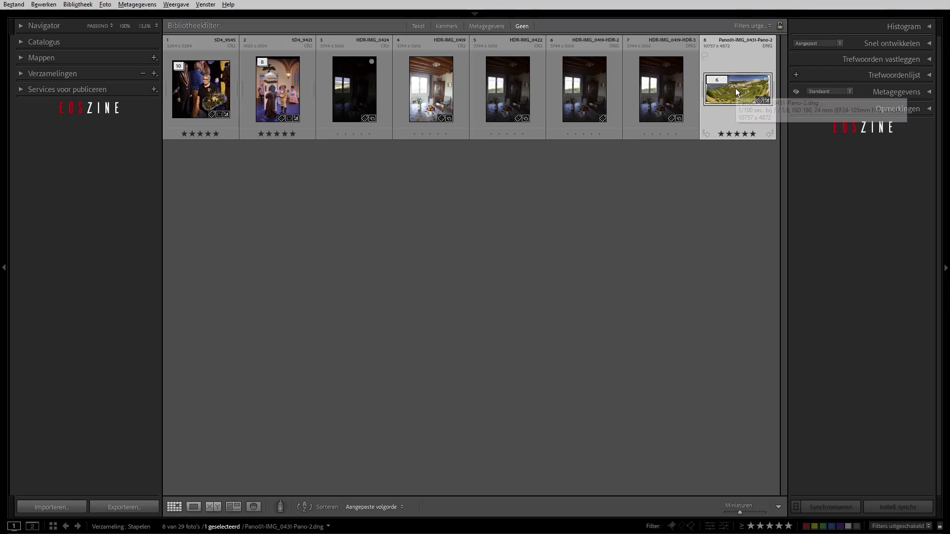
left_click(713, 81)
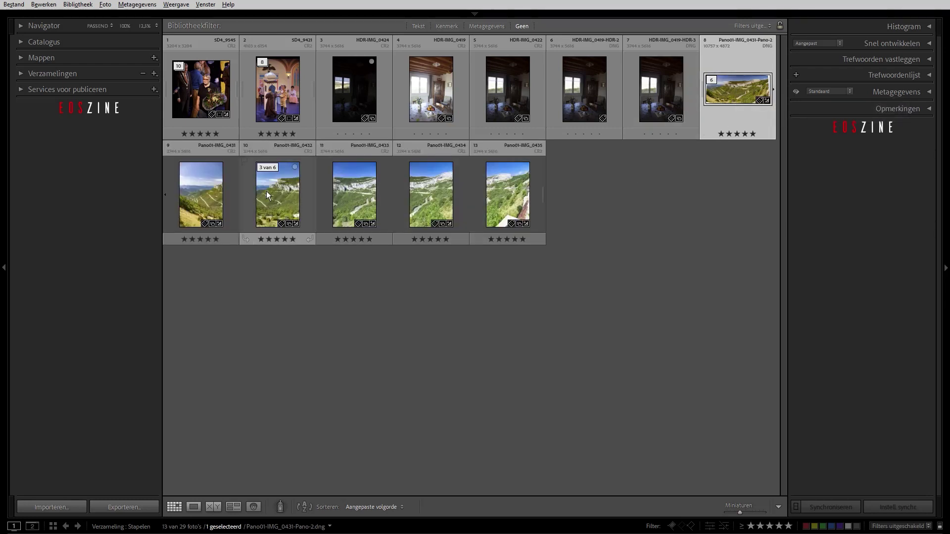
key("s")
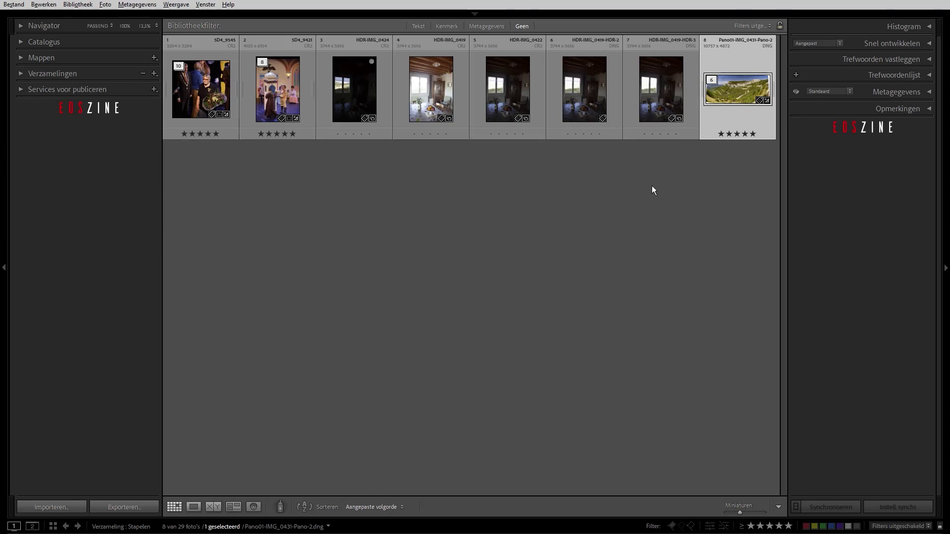
Step: Apply Stapelen ongedaan maken to the event, 8-photo and panorama stacks
left_click(184, 71)
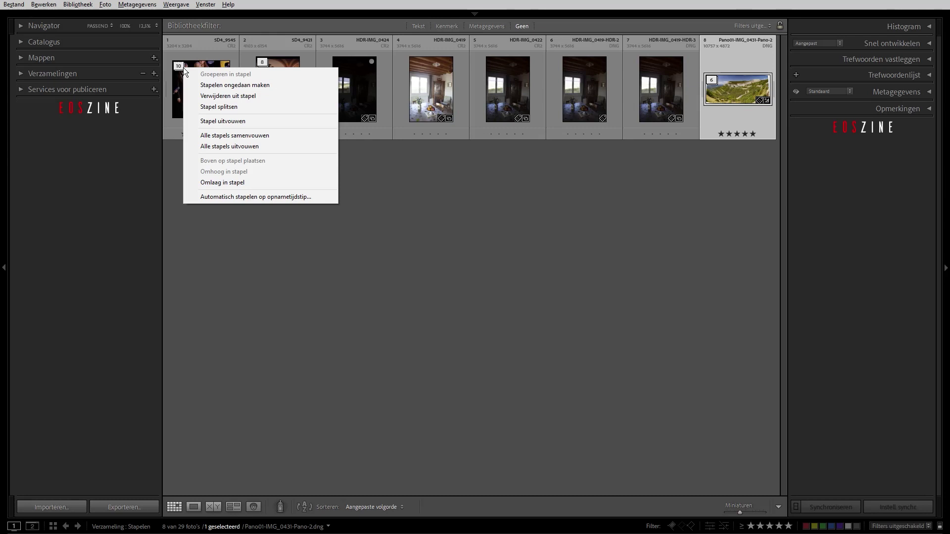
left_click(234, 85)
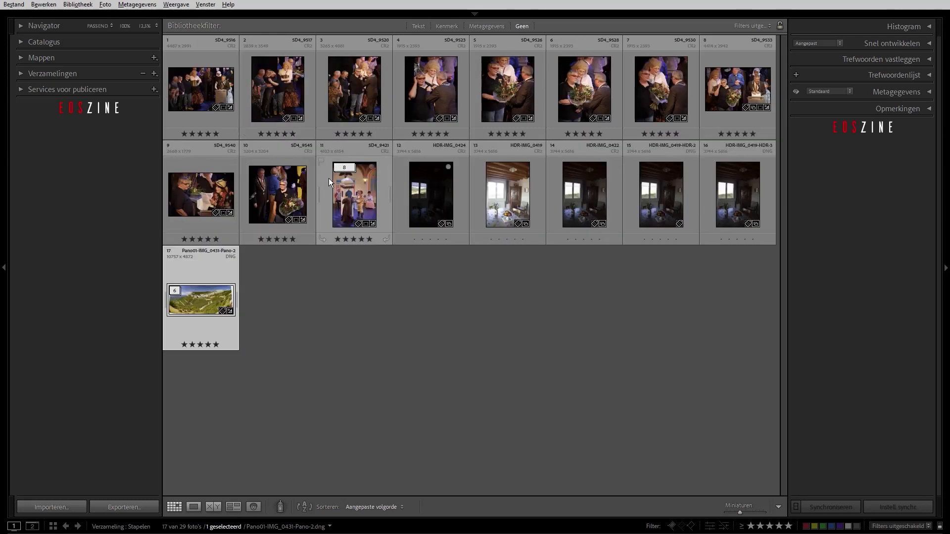
right_click(342, 169)
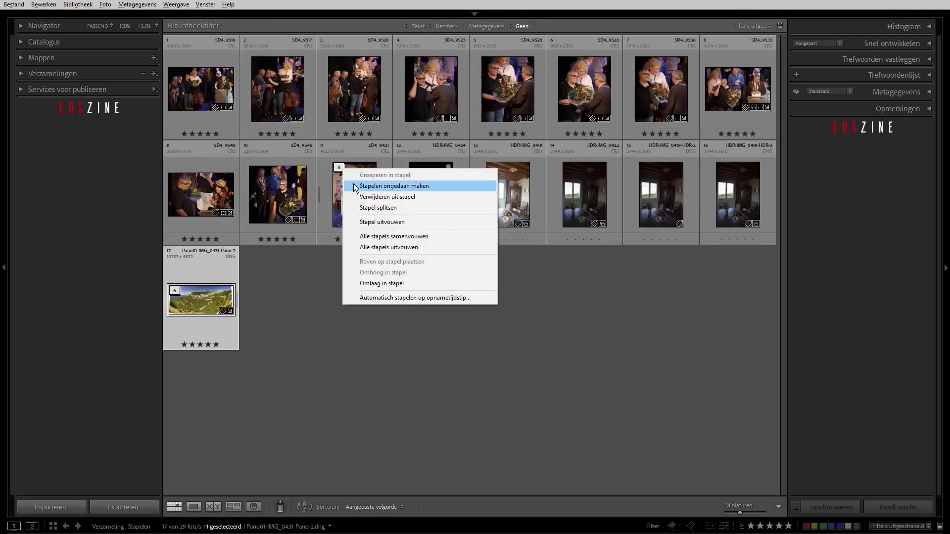
left_click(354, 186)
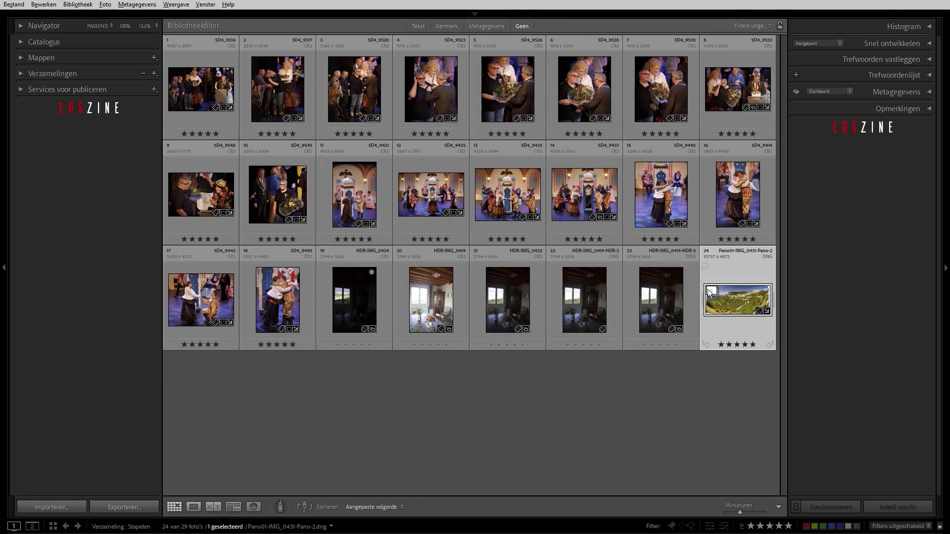
right_click(714, 294)
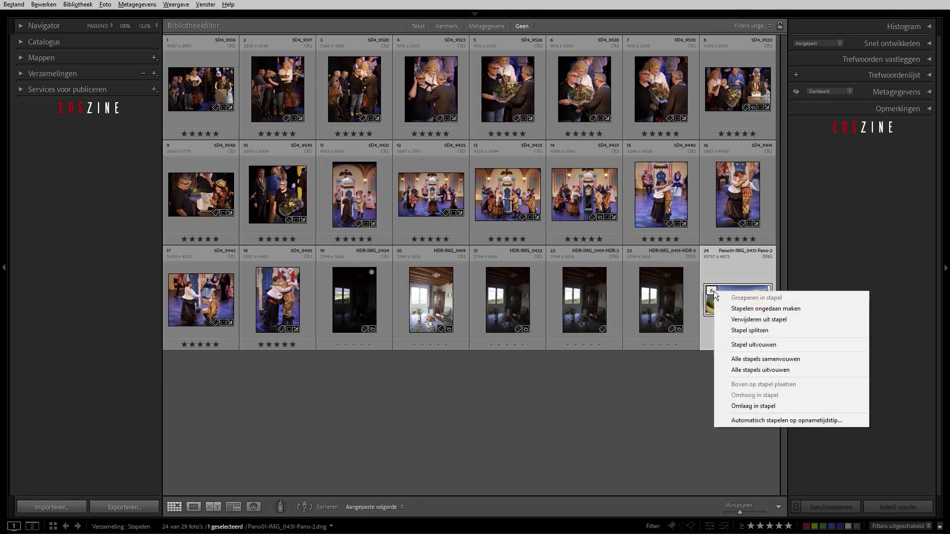
left_click(745, 309)
left_click(685, 432)
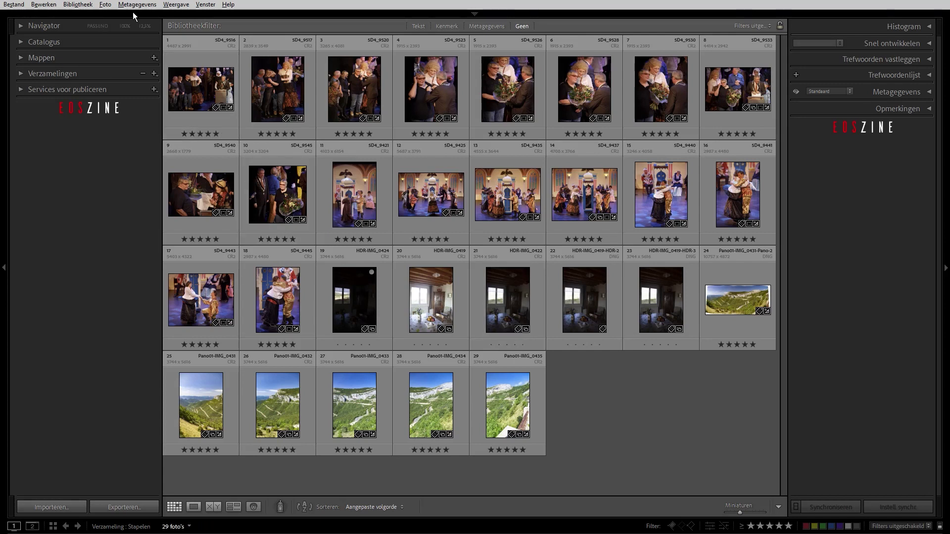
Step: Run Automatisch stapelen op opnametijdstip with a 0:02:00 gap between stacks
right_click(188, 85)
mouse_move(218, 291)
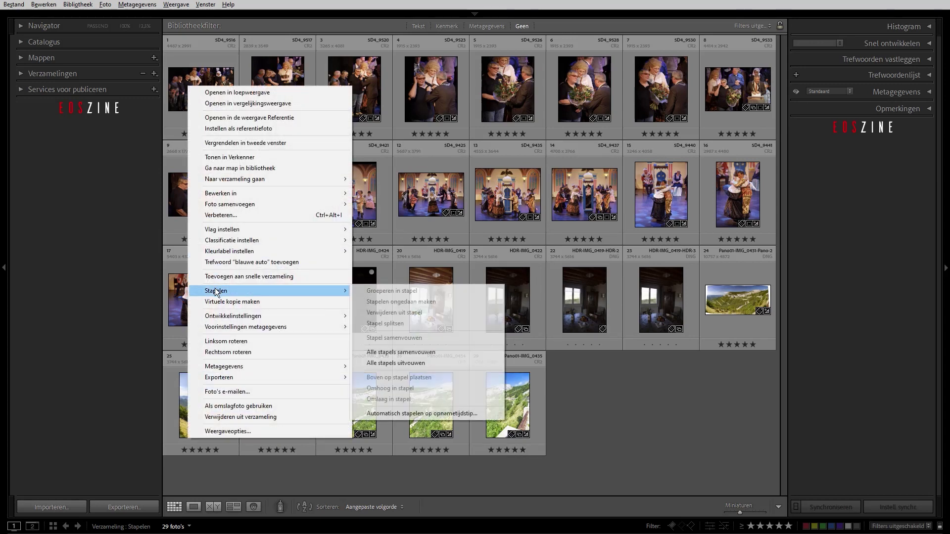
left_click(426, 414)
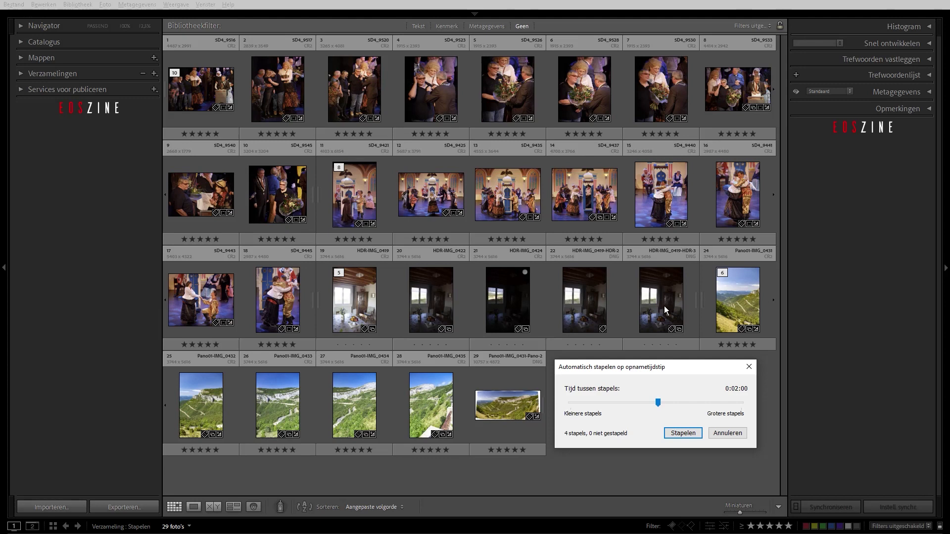
left_click_drag(659, 402, 657, 402)
left_click_drag(626, 368, 495, 207)
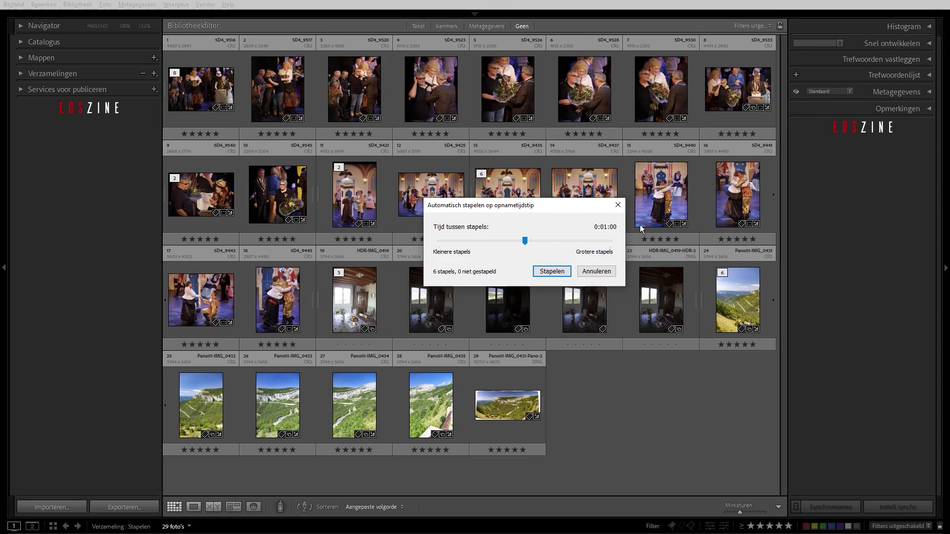
left_click_drag(525, 241, 528, 240)
left_click(564, 274)
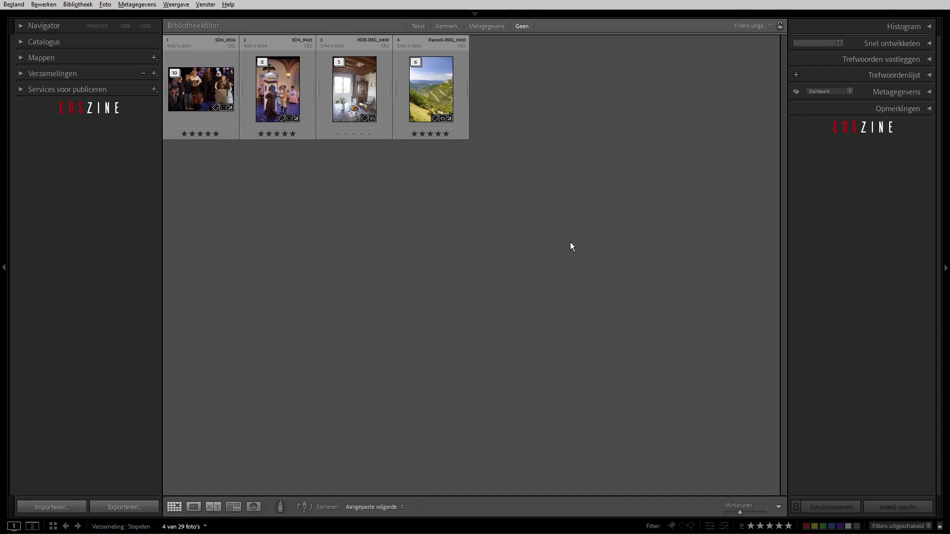
right_click(339, 92)
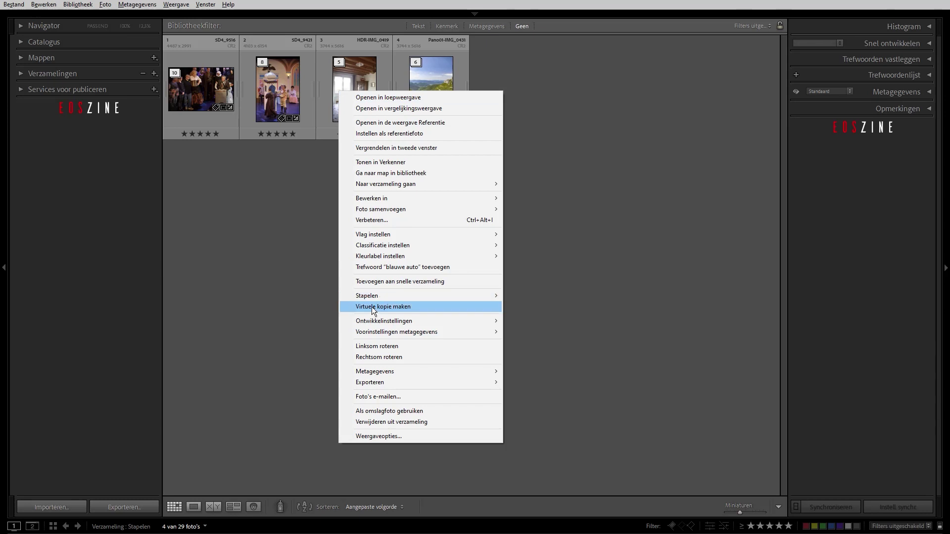
mouse_move(370, 298)
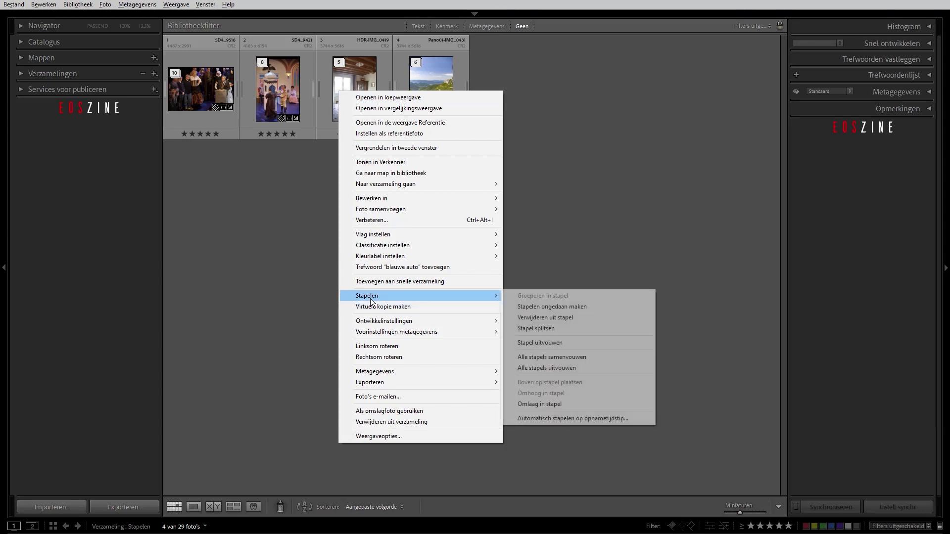
left_click(570, 365)
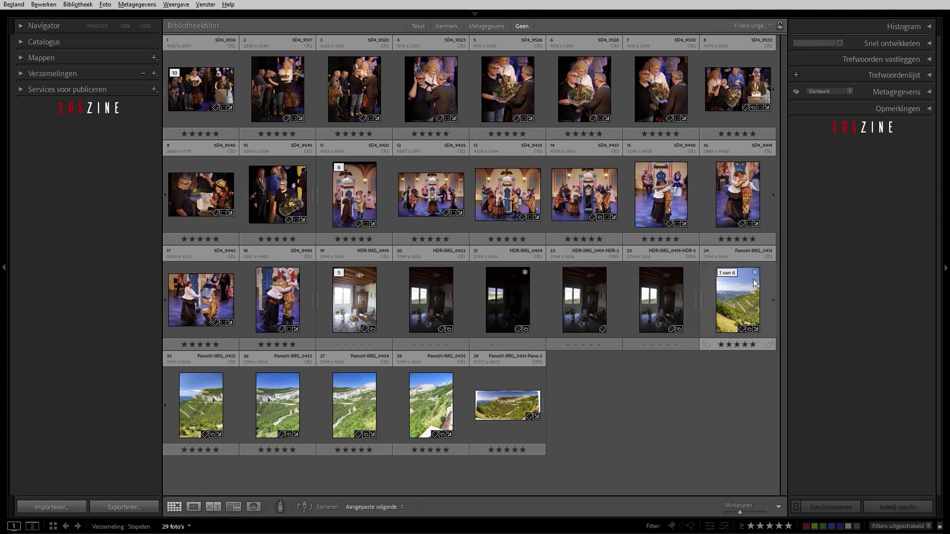
right_click(352, 298)
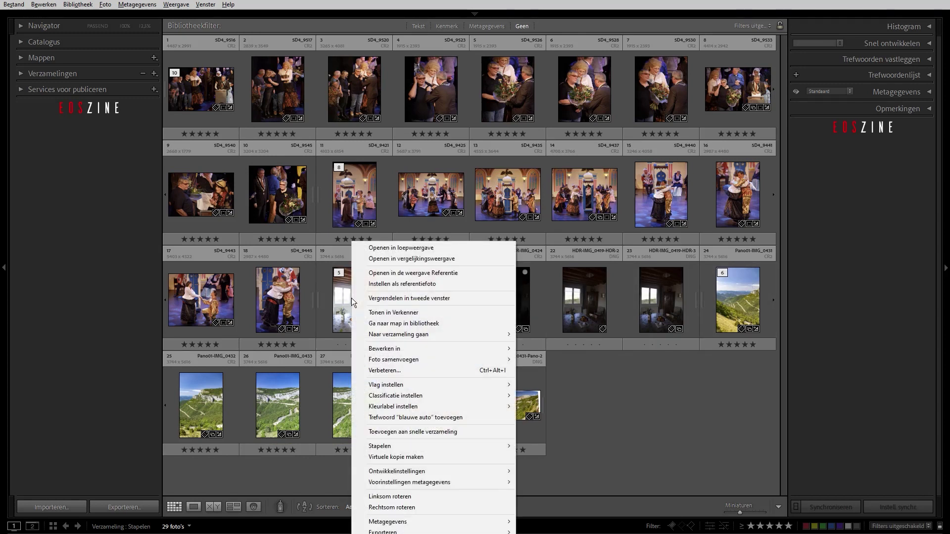
mouse_move(403, 446)
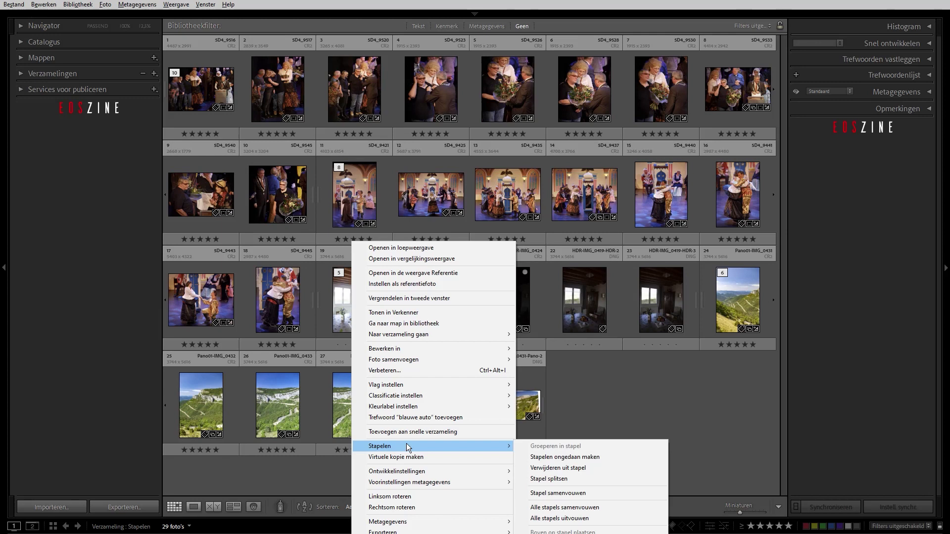
left_click(564, 508)
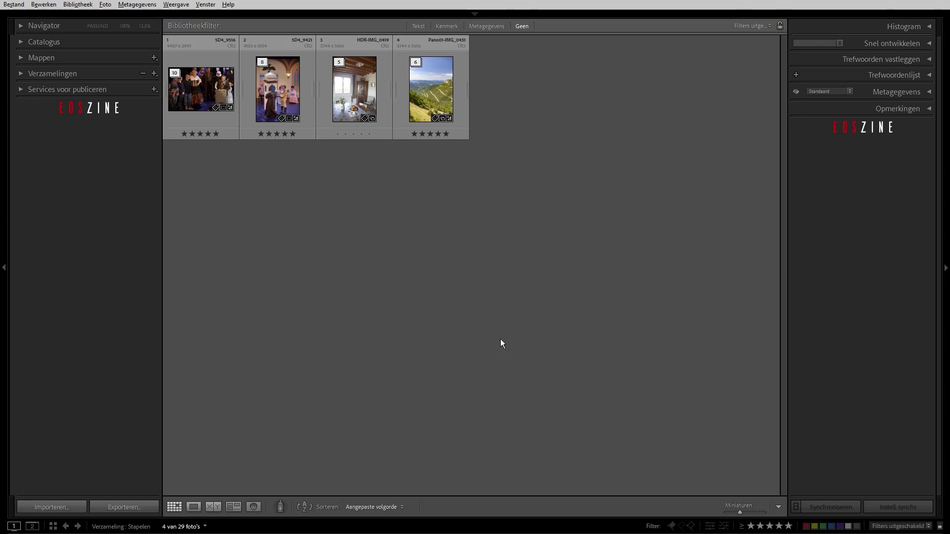
left_click(175, 72)
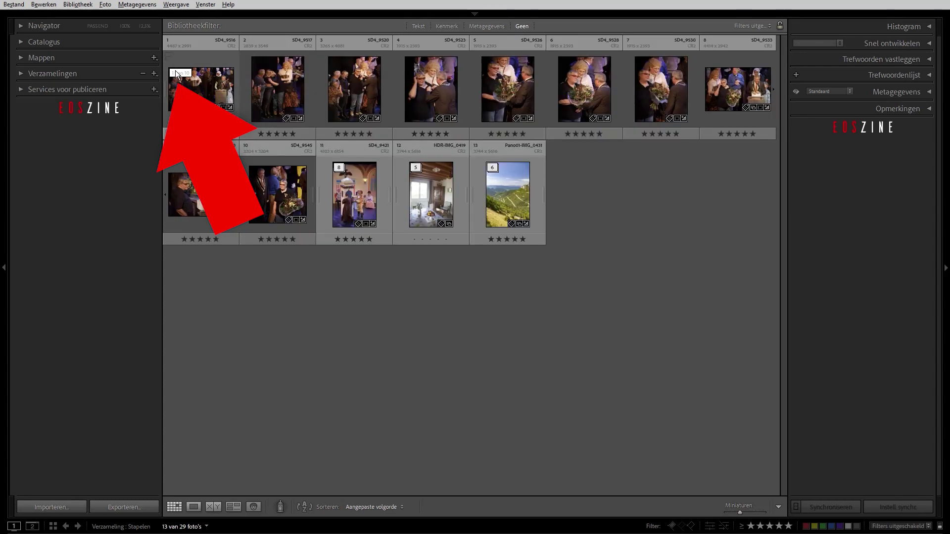
left_click(175, 70)
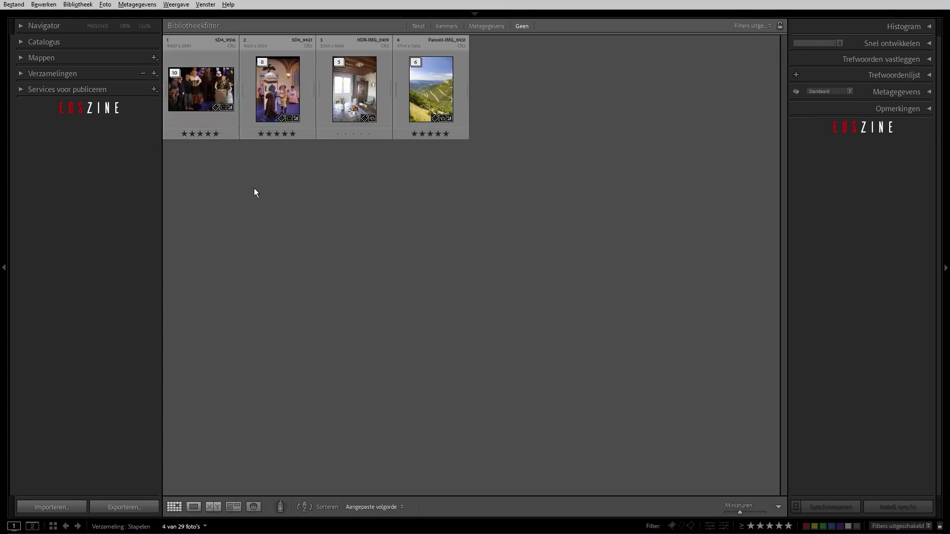